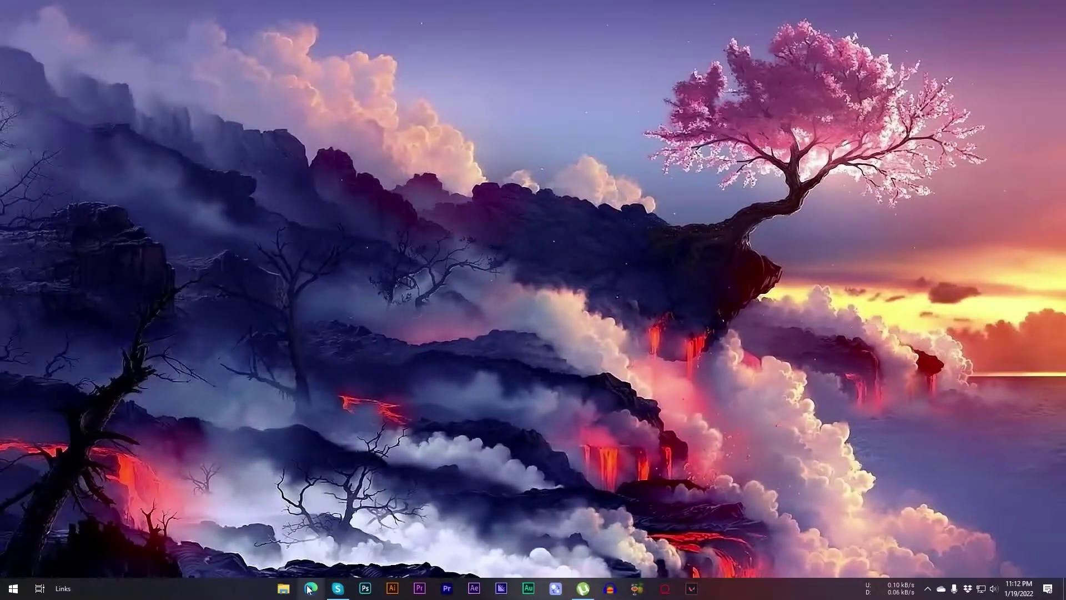
Launch Microsoft Edge from the Windows taskbar.
{"action": "left_click", "coordinate": [310, 589]}
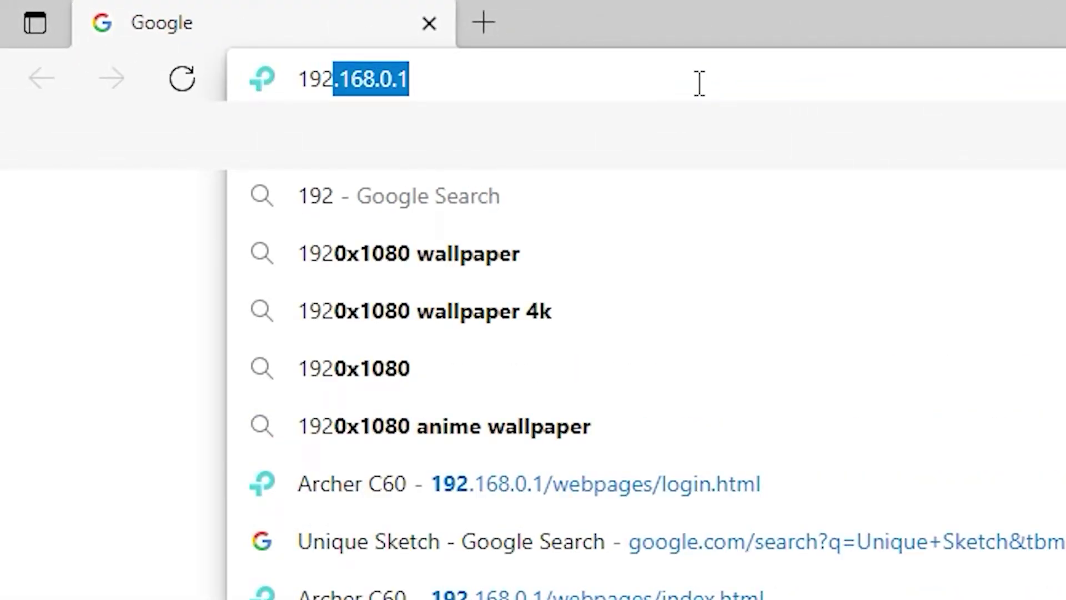
Load the router login page at 192.168.0.1.
{"action": "key", "text": "Return"}
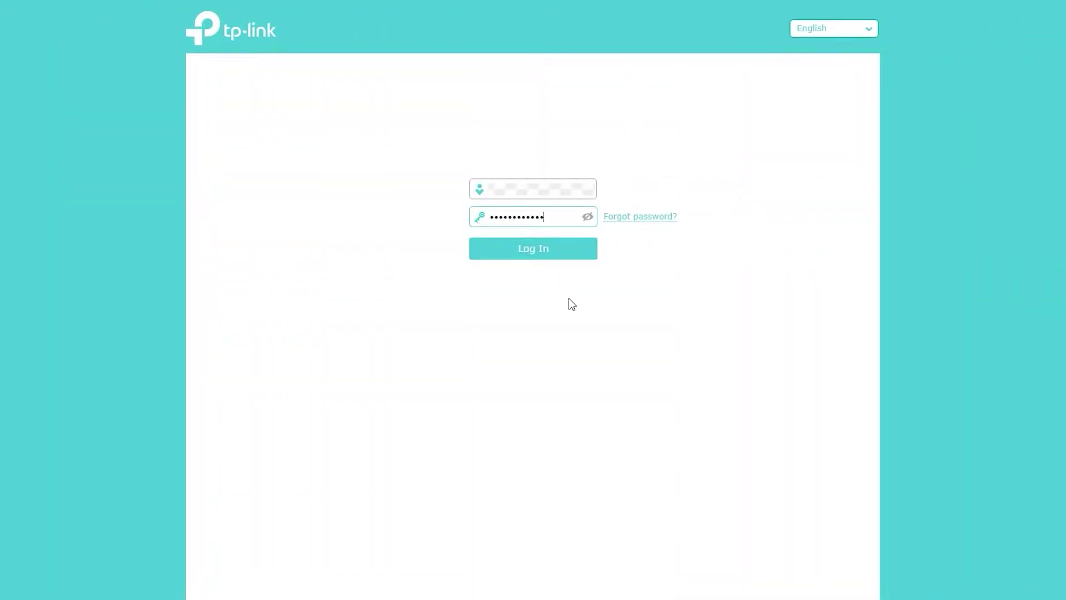
Log in to the Archer C60 interface, reaching the Basic Network Map.
{"action": "left_click", "coordinate": [527, 251]}
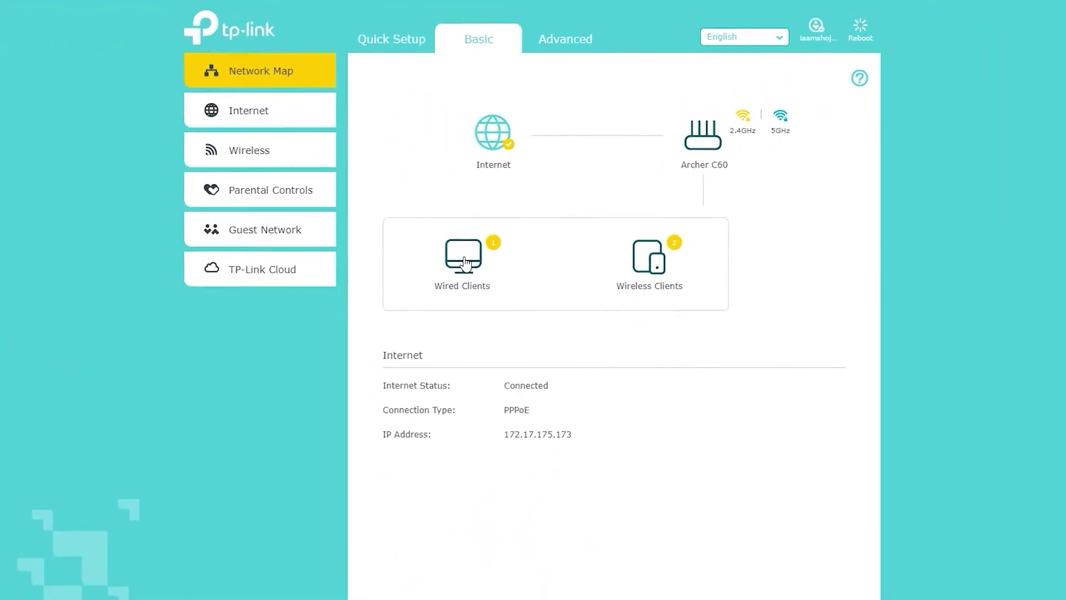
{"action": "left_click", "coordinate": [558, 58]}
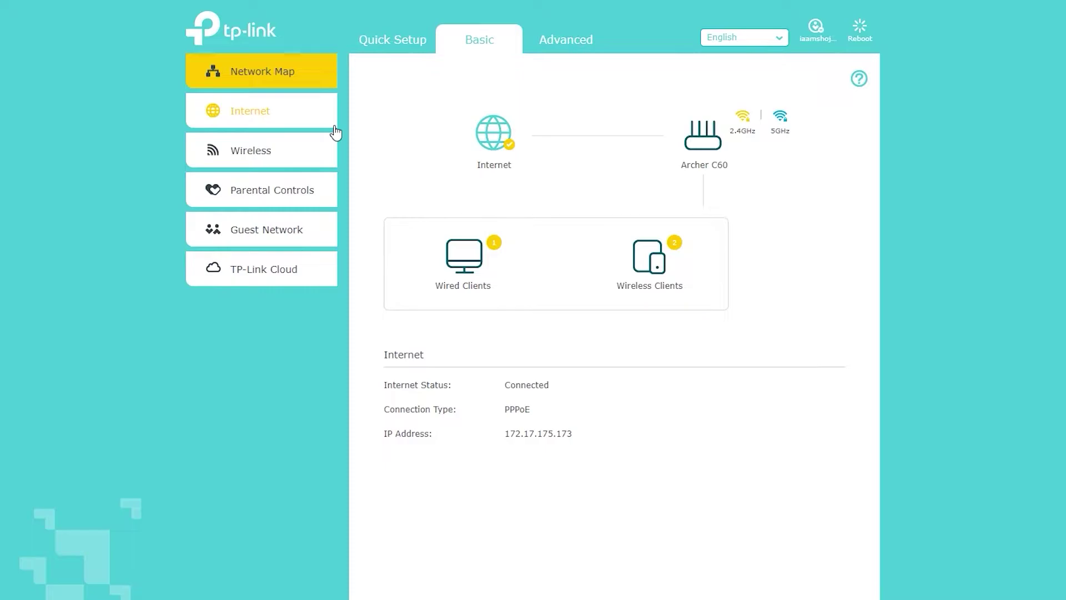
Go to Advanced > Security > Access Control, showing three online devices.
{"action": "left_click", "coordinate": [565, 55]}
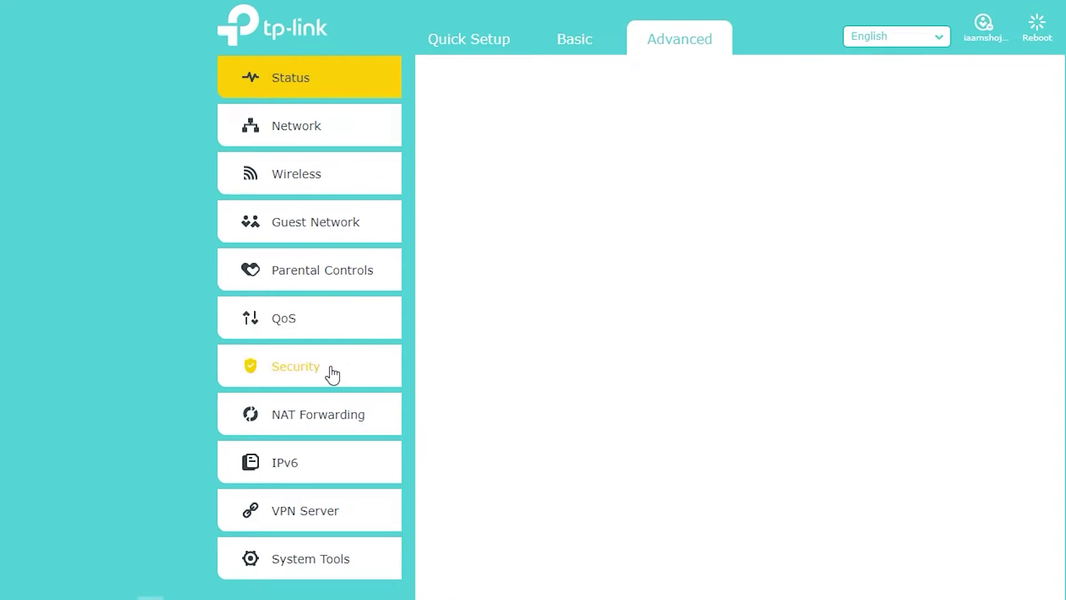
{"action": "left_click", "coordinate": [332, 374]}
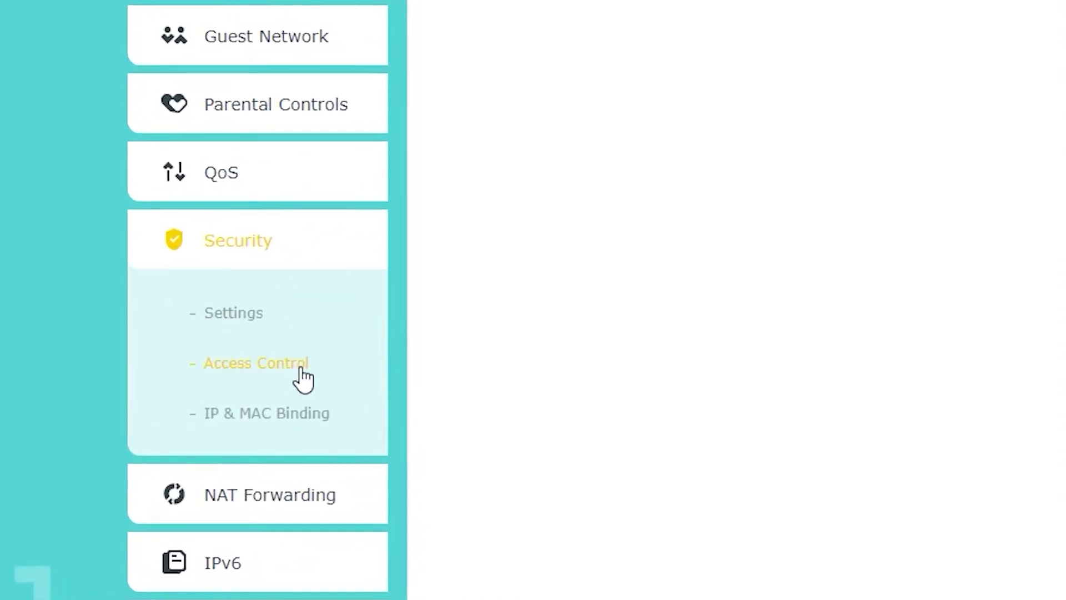
{"action": "left_click", "coordinate": [272, 368]}
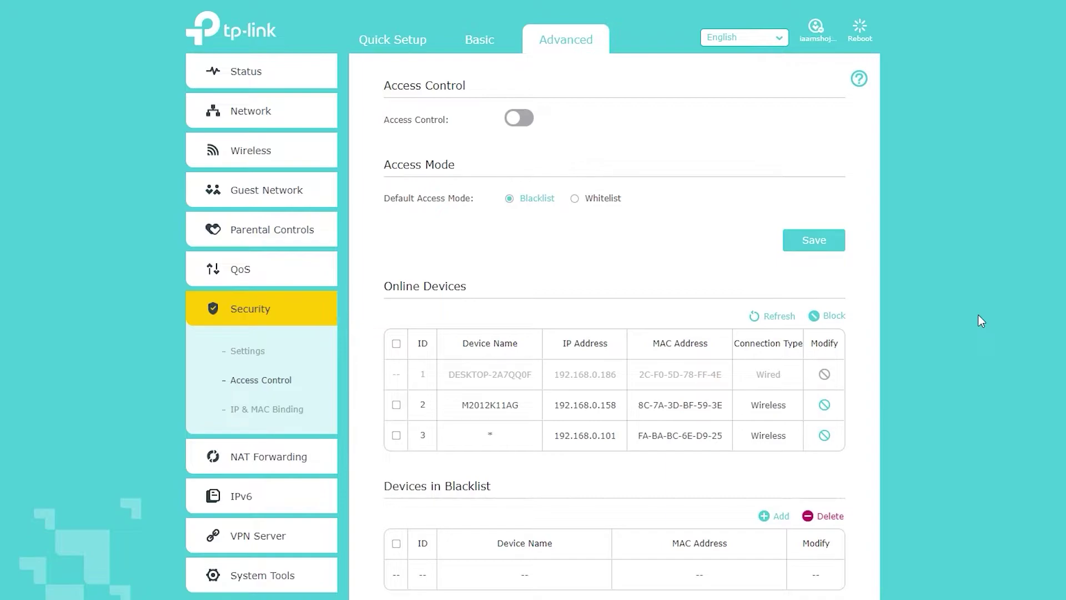
Switch Access Control on, leaving Blacklist as the default access mode.
{"action": "left_click", "coordinate": [517, 121]}
{"action": "left_click", "coordinate": [521, 119]}
{"action": "left_click", "coordinate": [528, 124]}
Block the online device M2012K11AG, moving it into the blacklist.
{"action": "left_click_drag", "start_coordinate": [462, 404], "coordinate": [524, 405]}
{"action": "left_click", "coordinate": [499, 405]}
{"action": "left_click", "coordinate": [825, 320]}
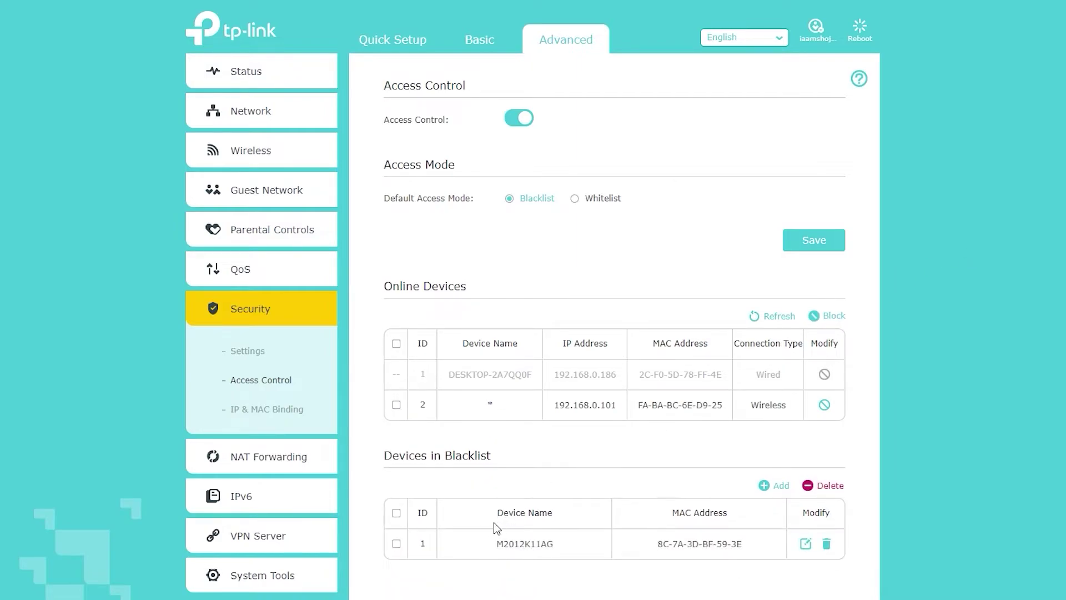
{"action": "left_click_drag", "start_coordinate": [495, 543], "coordinate": [563, 543]}
{"action": "left_click_drag", "start_coordinate": [655, 543], "coordinate": [753, 550]}
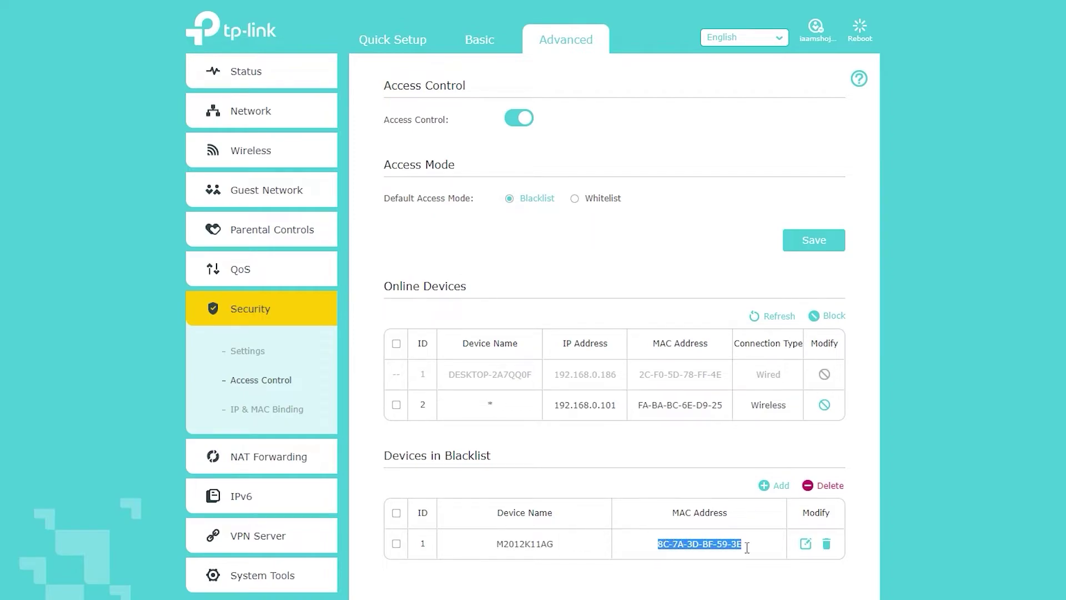
{"action": "left_click", "coordinate": [754, 550]}
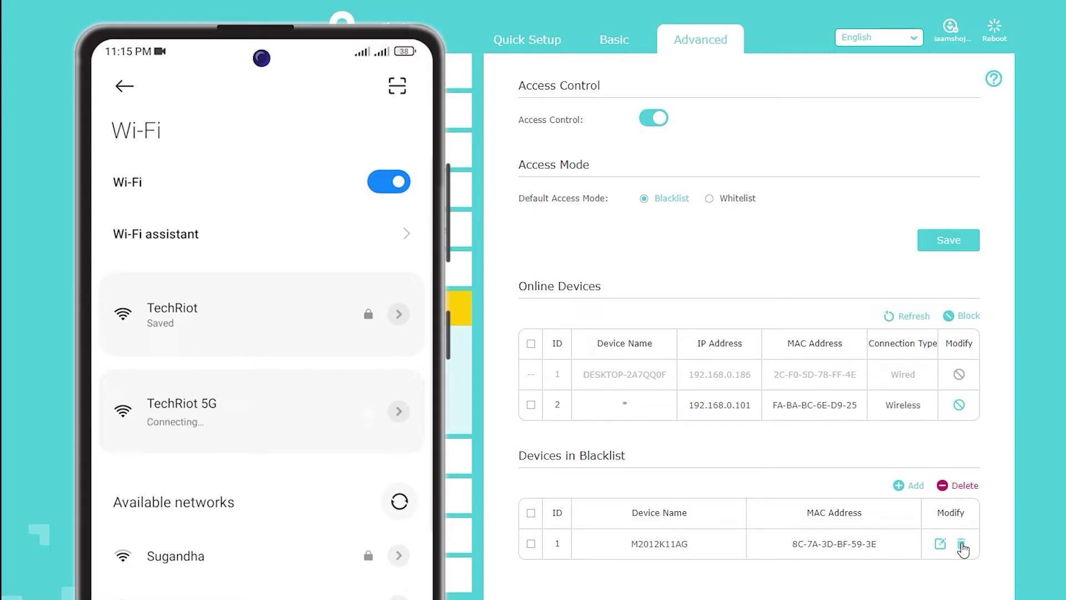
Remove M2012K11AG from the blacklist and save Whitelist as the access mode.
{"action": "left_click", "coordinate": [960, 544]}
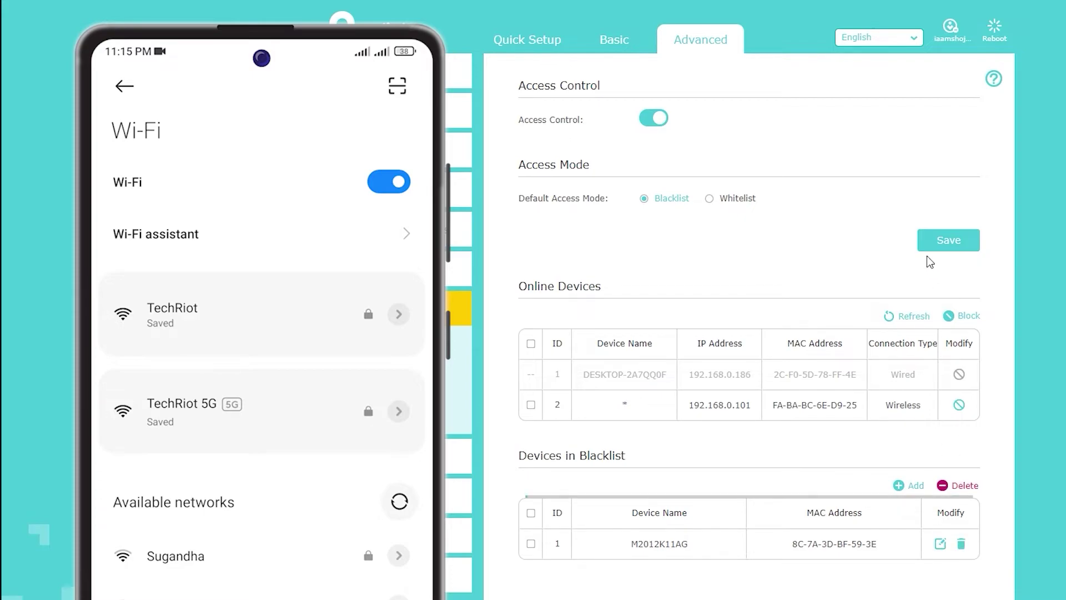
{"action": "left_click", "coordinate": [956, 247]}
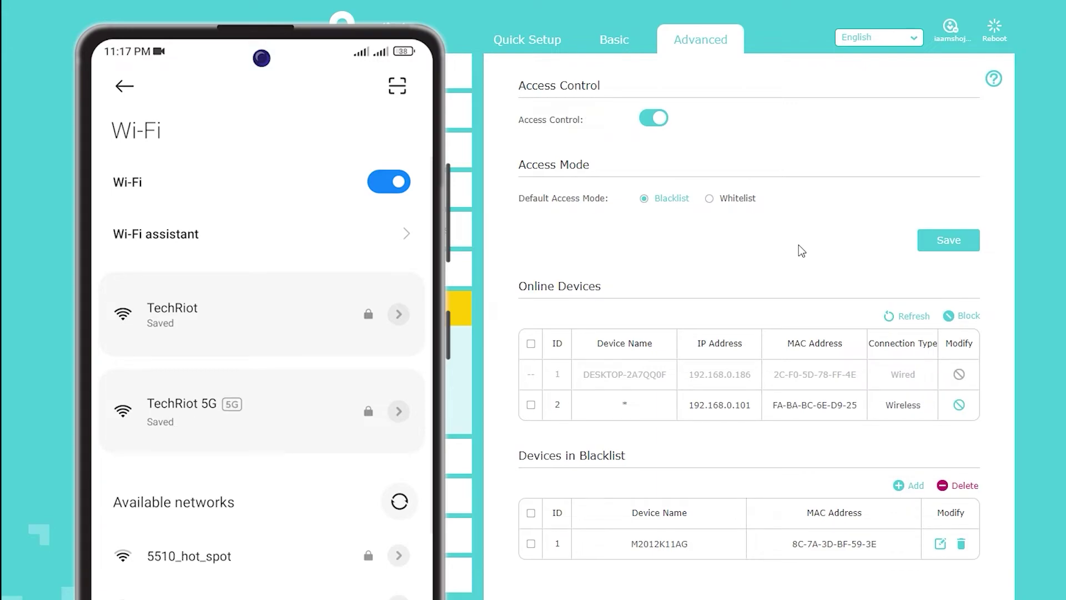
{"action": "left_click", "coordinate": [721, 198]}
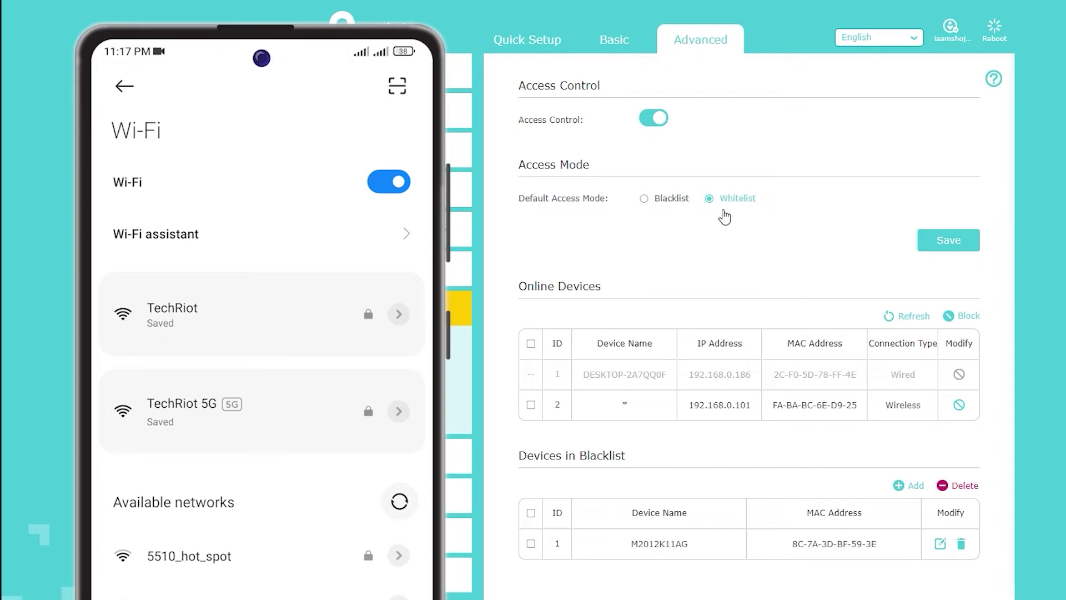
{"action": "left_click", "coordinate": [530, 544]}
{"action": "left_click", "coordinate": [961, 248]}
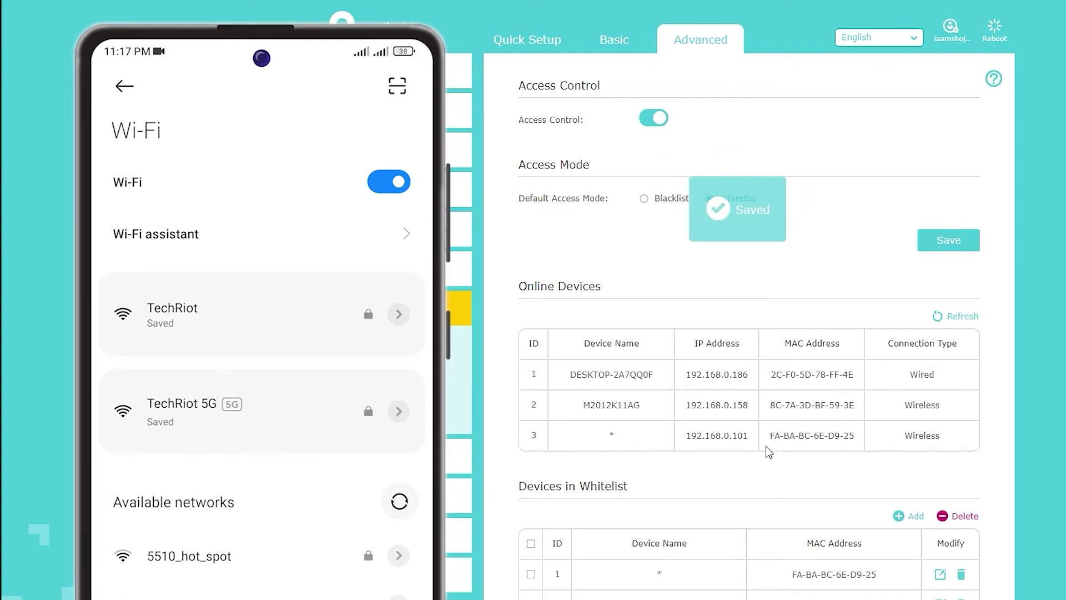
{"action": "scroll", "coordinate": [764, 450], "scroll_direction": "down", "scroll_amount": 1}
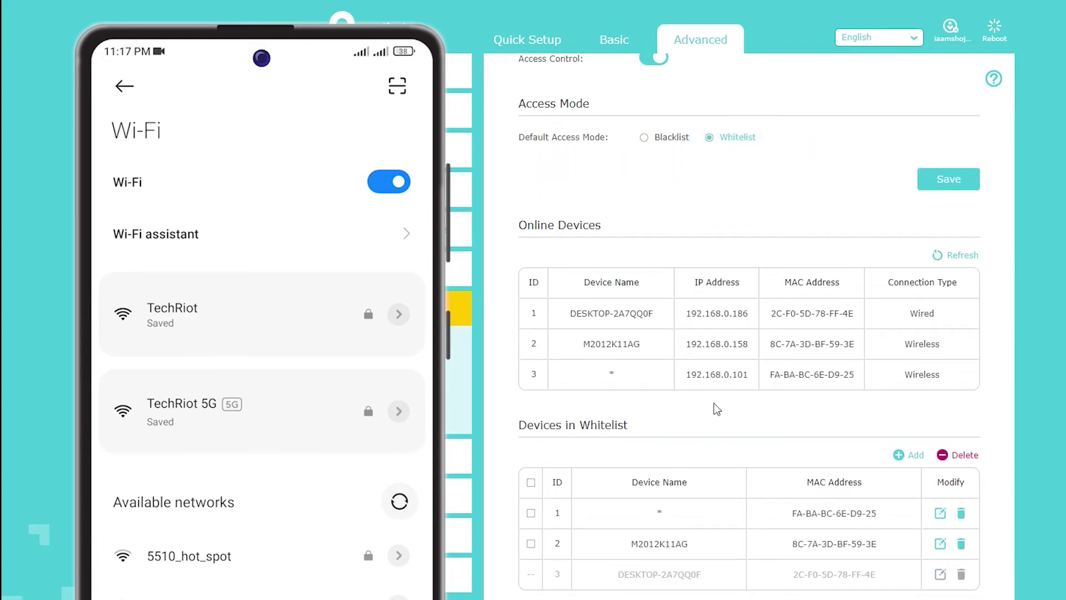
{"action": "double_click", "coordinate": [659, 511]}
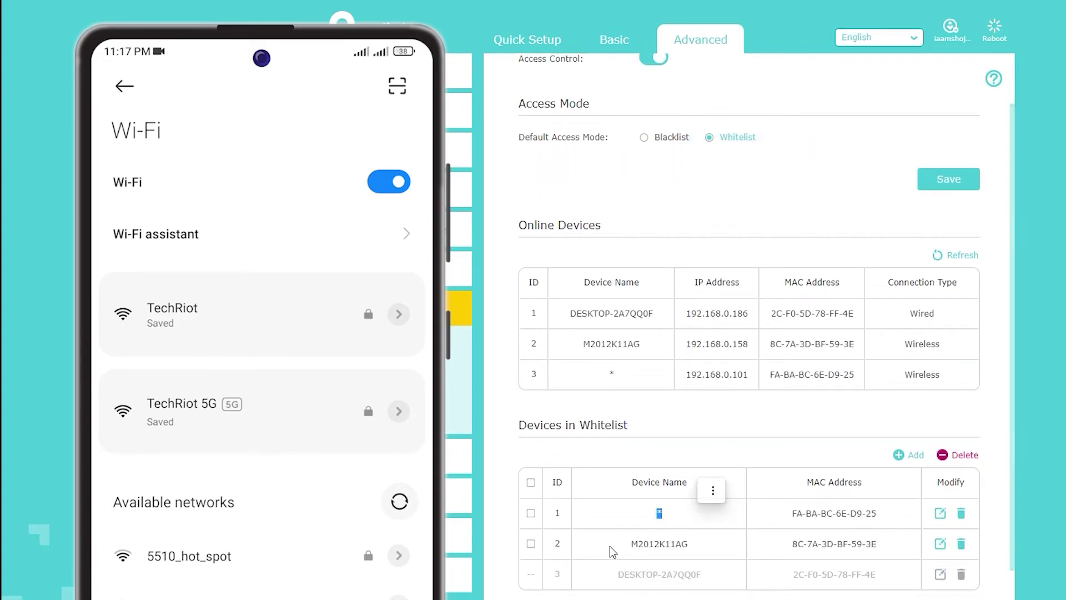
{"action": "double_click", "coordinate": [658, 543]}
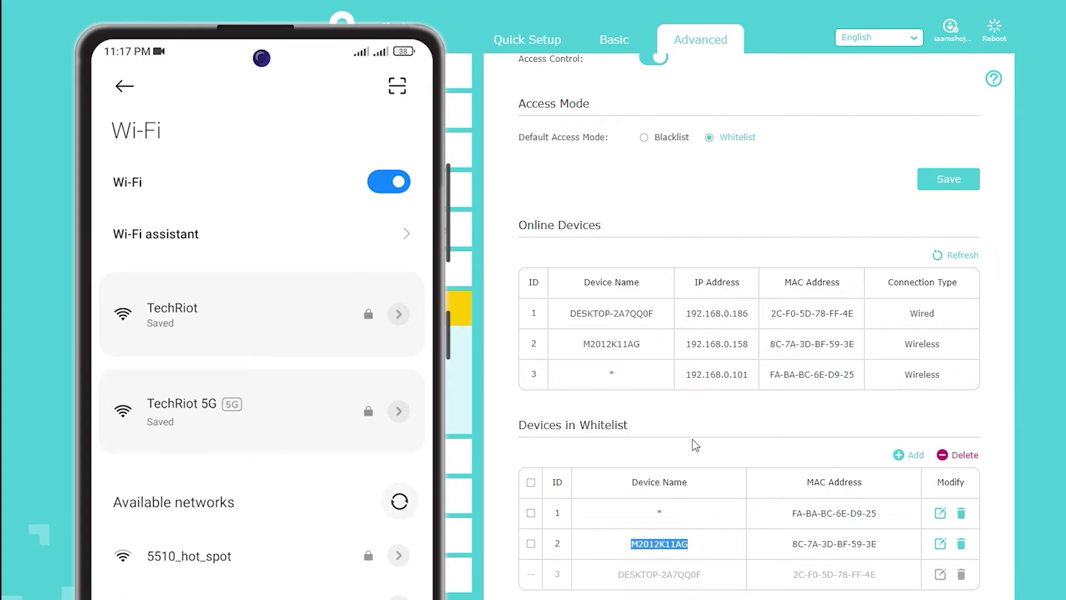
{"action": "scroll", "coordinate": [697, 447], "scroll_direction": "down", "scroll_amount": 1}
{"action": "left_click", "coordinate": [678, 523]}
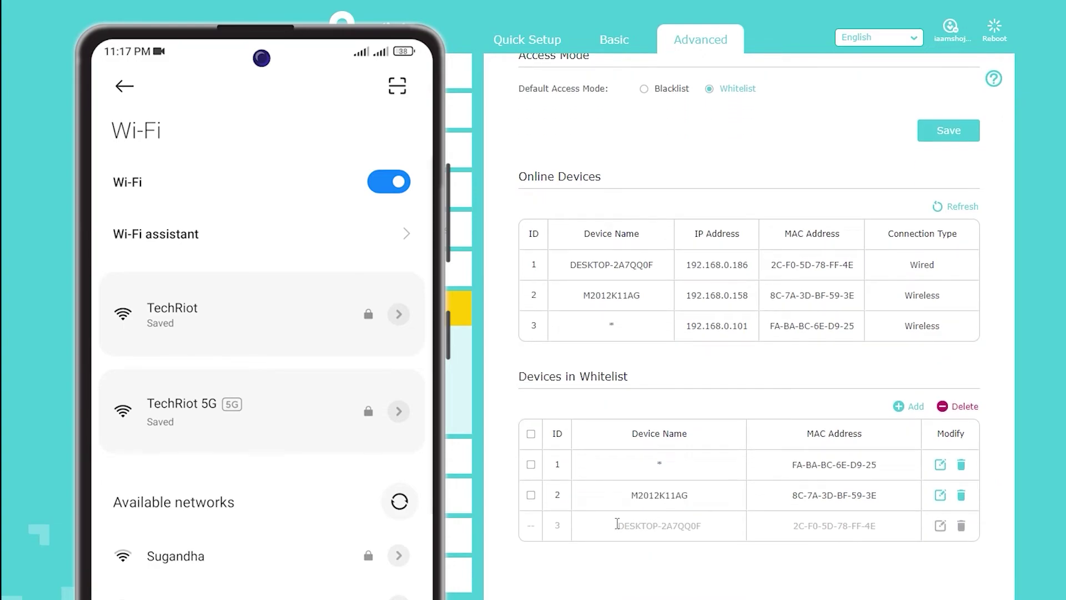
{"action": "left_click_drag", "start_coordinate": [617, 524], "coordinate": [705, 525]}
{"action": "left_click", "coordinate": [683, 526]}
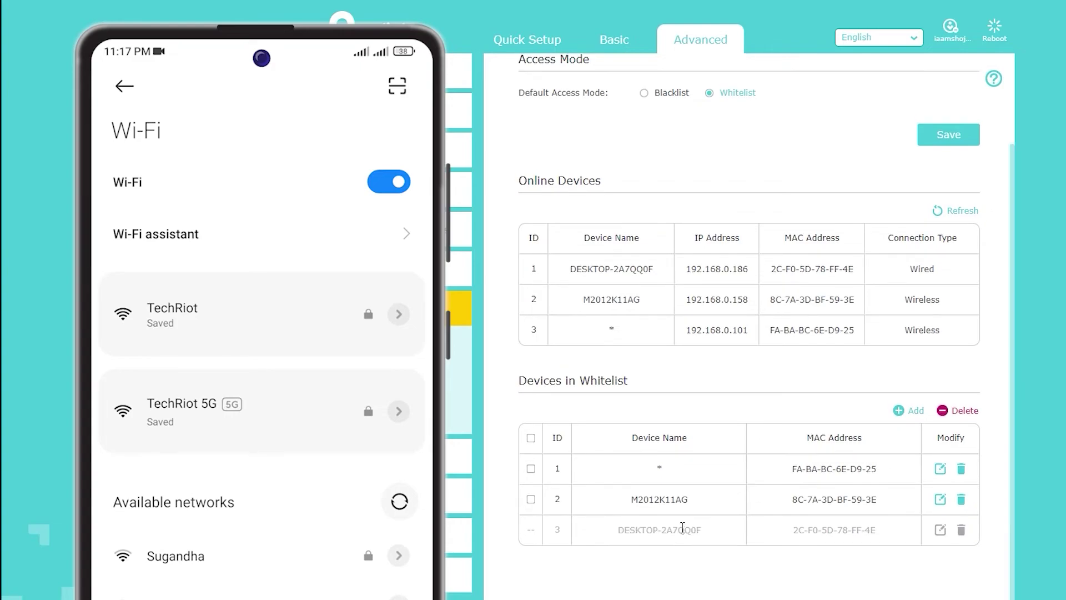
{"action": "scroll", "coordinate": [682, 526], "scroll_direction": "up", "scroll_amount": 1}
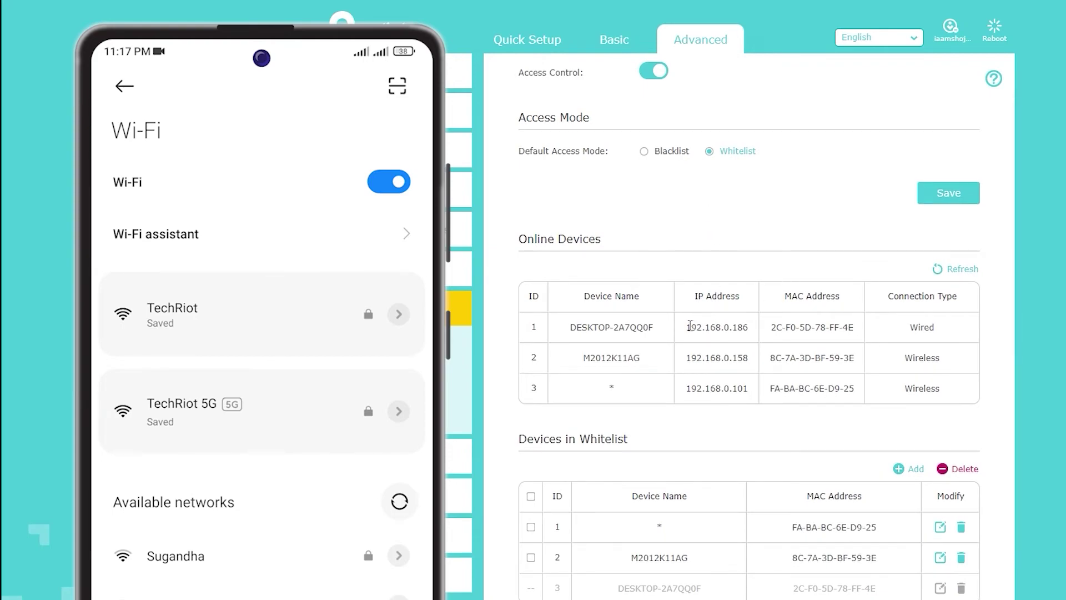
{"action": "left_click_drag", "start_coordinate": [689, 326], "coordinate": [748, 326]}
{"action": "left_click_drag", "start_coordinate": [595, 357], "coordinate": [650, 357]}
{"action": "left_click", "coordinate": [611, 388]}
{"action": "double_click", "coordinate": [612, 388]}
{"action": "scroll", "coordinate": [723, 516], "scroll_direction": "down", "scroll_amount": 1}
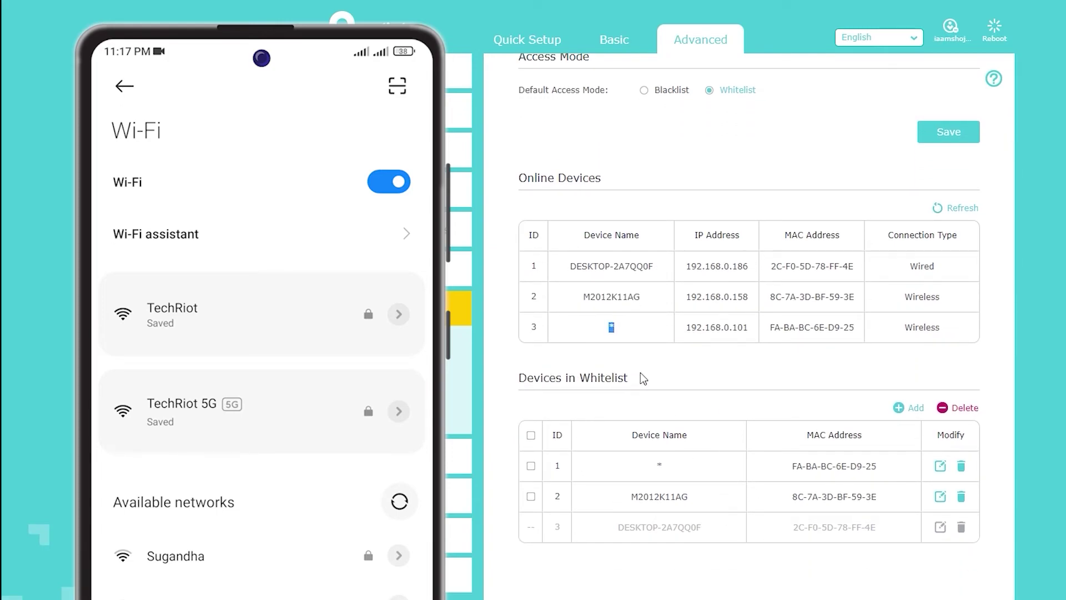
{"action": "scroll", "coordinate": [705, 375], "scroll_direction": "up", "scroll_amount": 1}
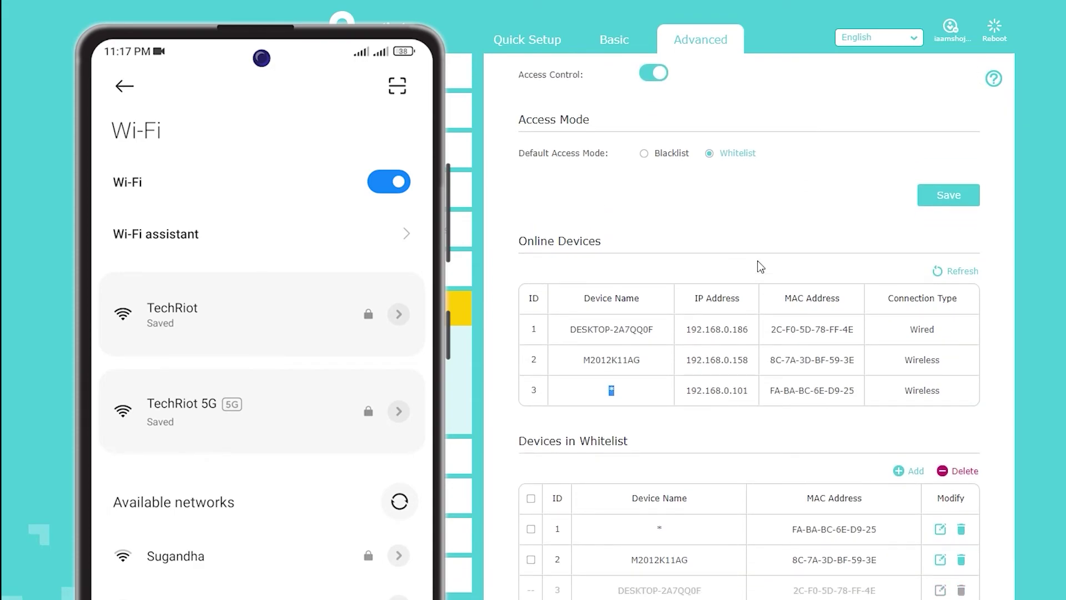
{"action": "scroll", "coordinate": [761, 267], "scroll_direction": "up", "scroll_amount": 1}
Save the Access Control page settings once more.
{"action": "left_click", "coordinate": [950, 238]}
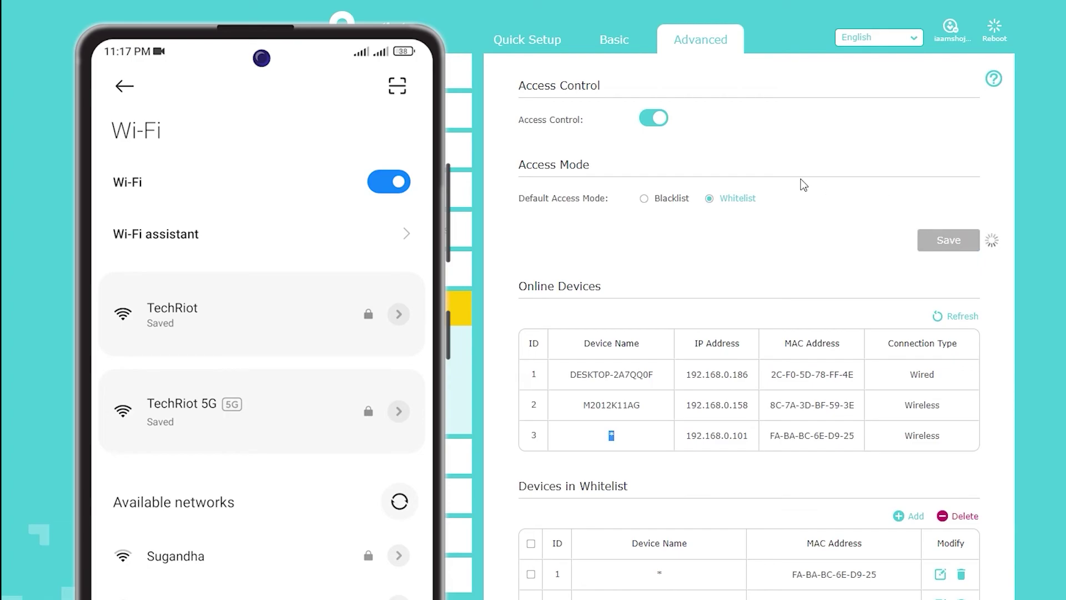